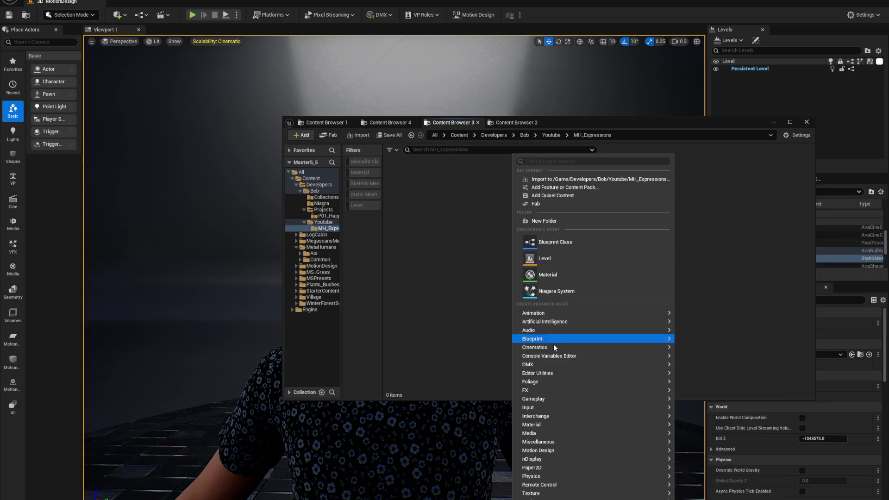
Create a Level Sequence named SQ_ME_Expressions in the MH_Expressions folder
mouse_move(709, 349)
left_click(727, 372)
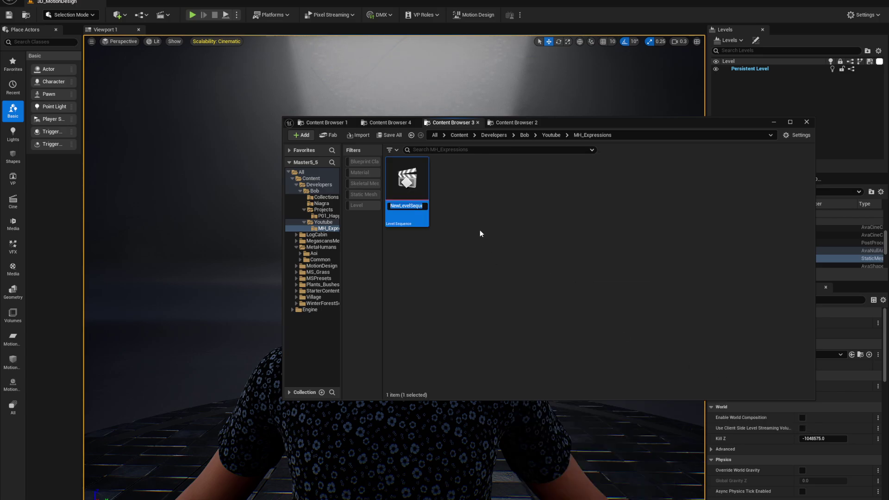
type("ME_Expressions")
key("Home")
type("SQ_")
key("Return")
Place the SQ_ME_Expressions sequence in the level, show its details and open it in the Sequencer
left_click_drag(399, 178, 199, 408)
left_click_drag(614, 124, 888, 95)
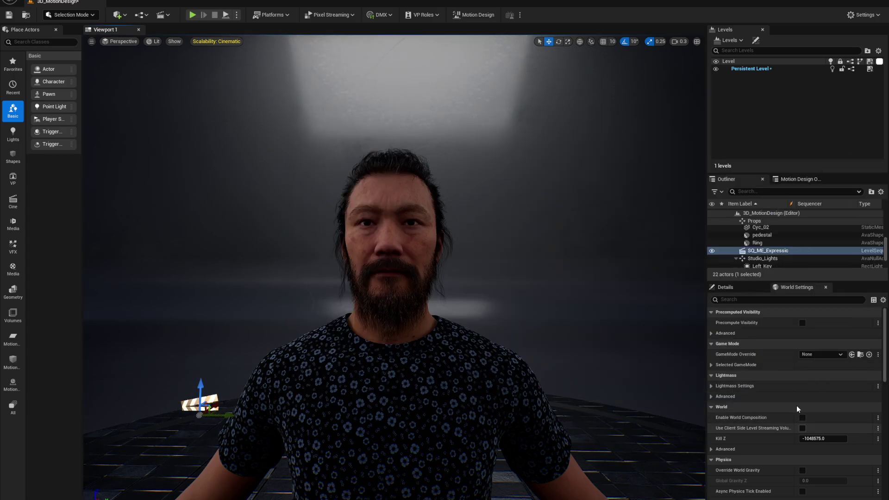
left_click(737, 290)
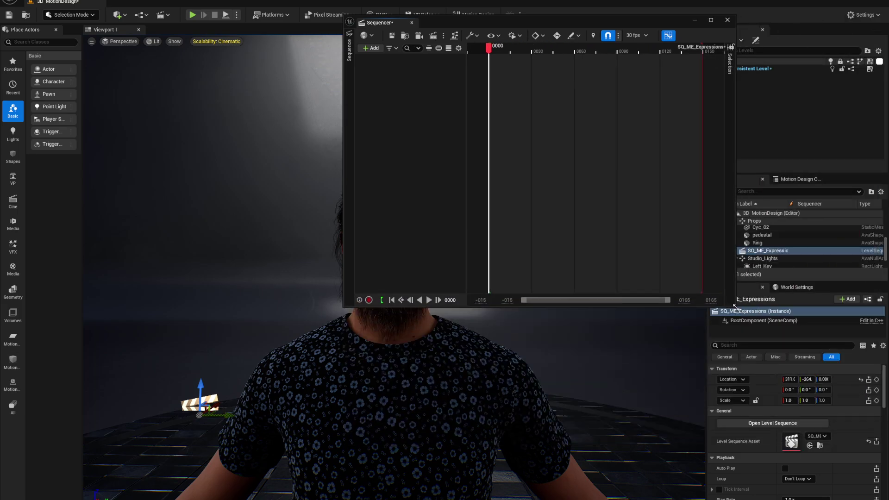
Add the BP_Aoi MetaHuman actor to the SQ_ME_Expressions sequence
left_click(331, 224)
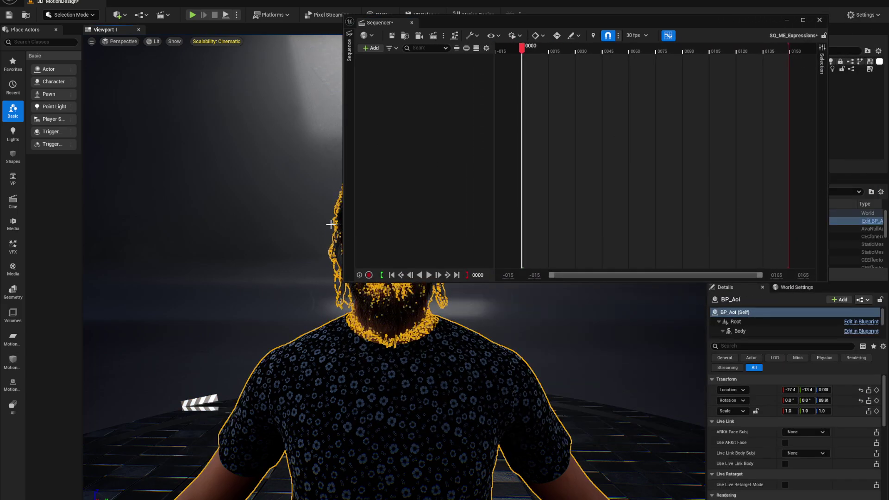
left_click(371, 48)
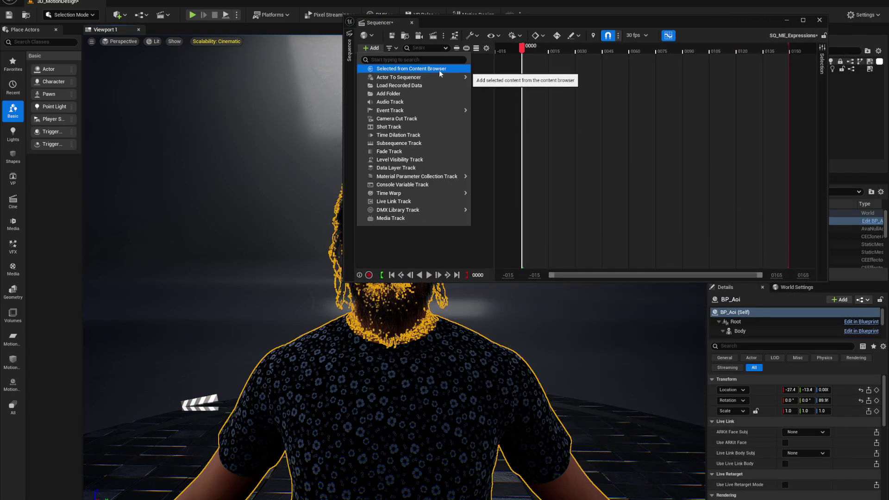
mouse_move(407, 77)
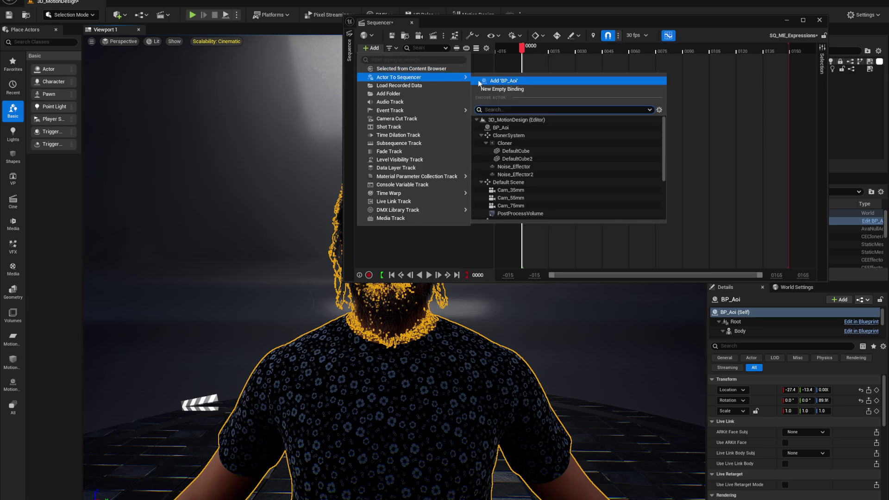
left_click(508, 82)
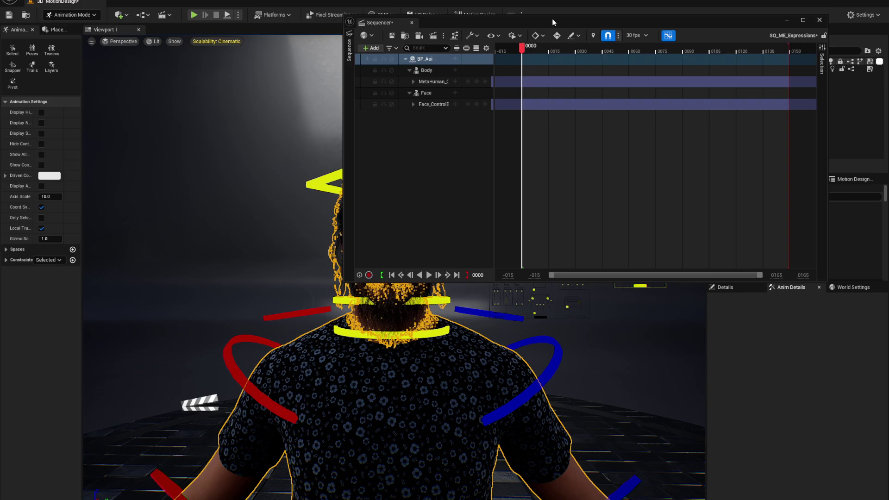
Move the Sequencer clear of the character and open the Control Rig Pose library
left_click_drag(552, 19, 847, 18)
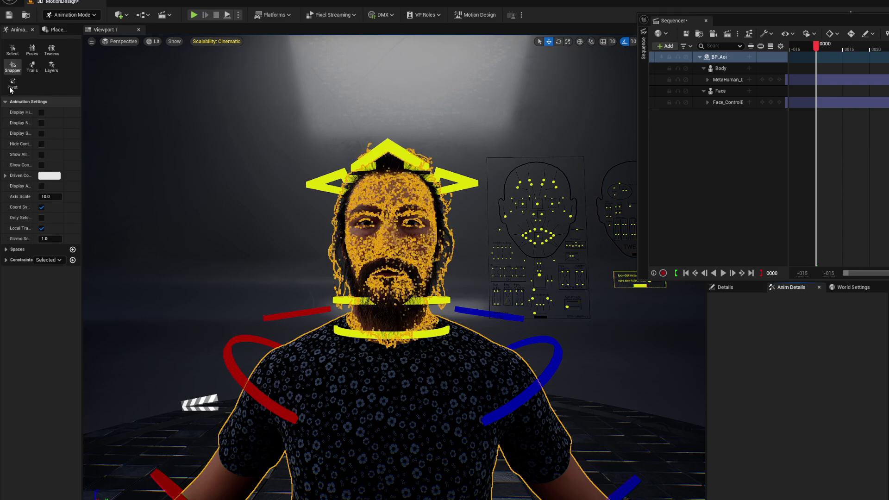
left_click(32, 51)
left_click_drag(304, 47, 296, 35)
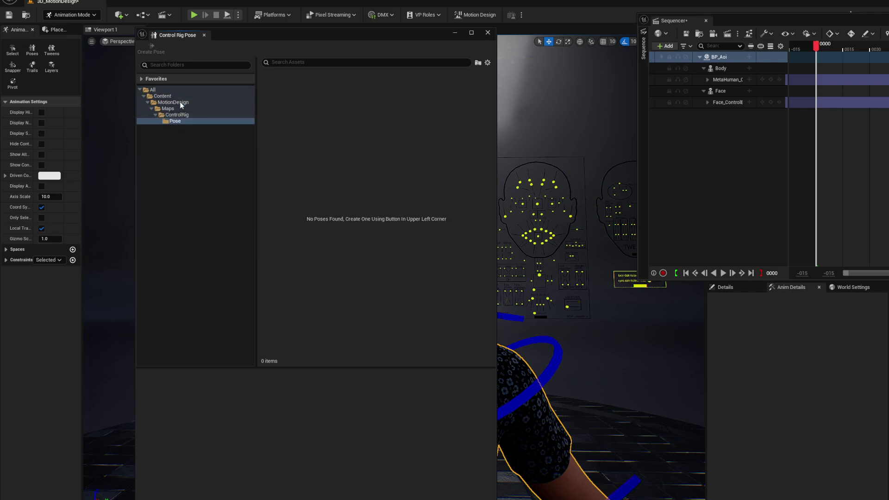
Add the existing folder MetaHumans/Common/Common/PoseLibrary/Face to the Control Rig Pose view
right_click(160, 158)
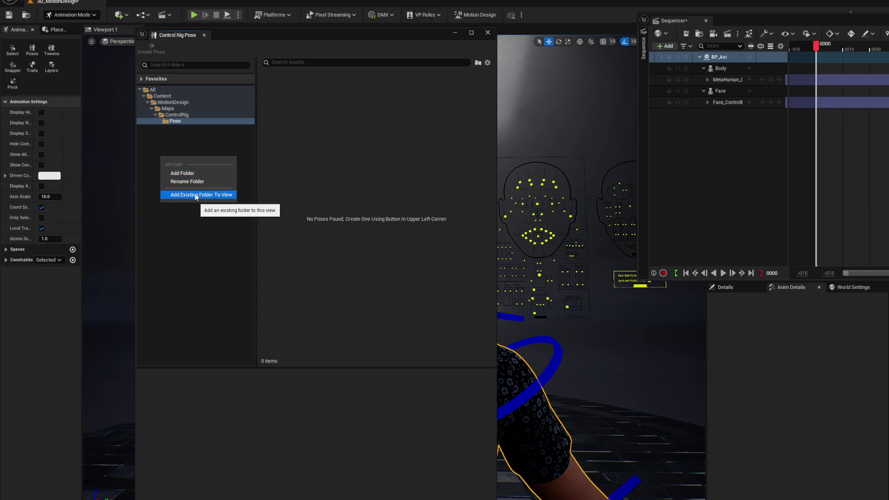
left_click(195, 195)
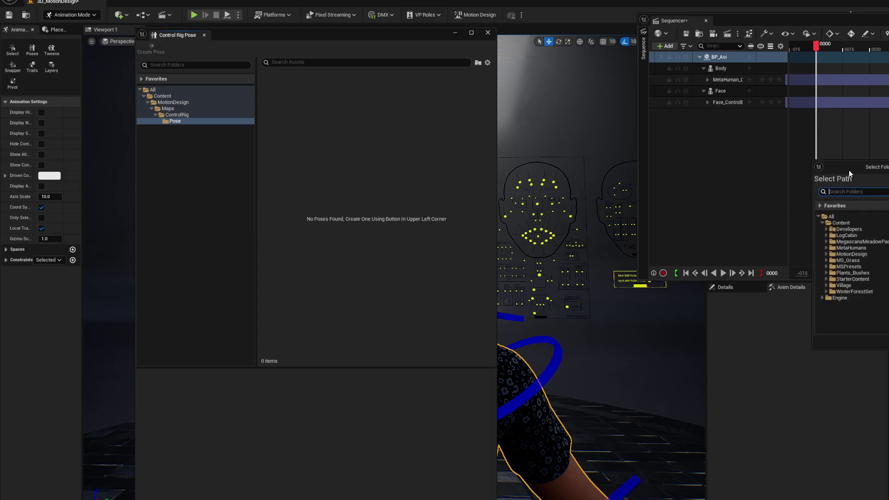
left_click_drag(849, 174, 251, 105)
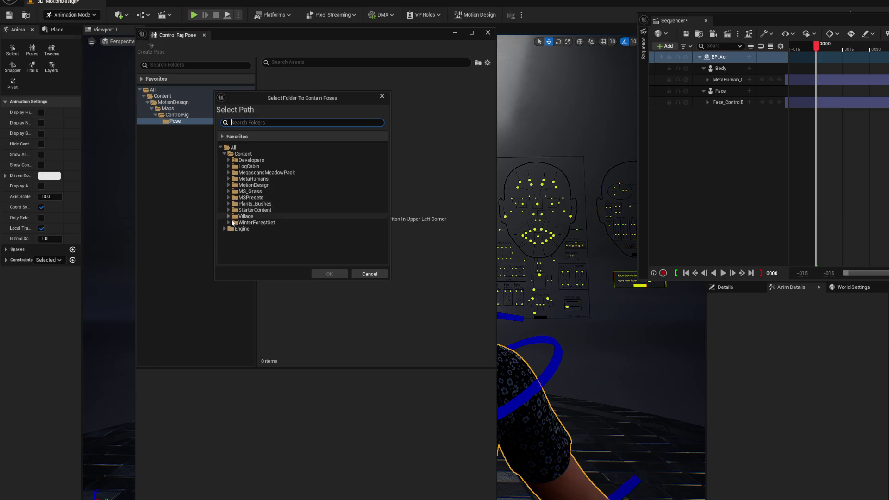
left_click(228, 179)
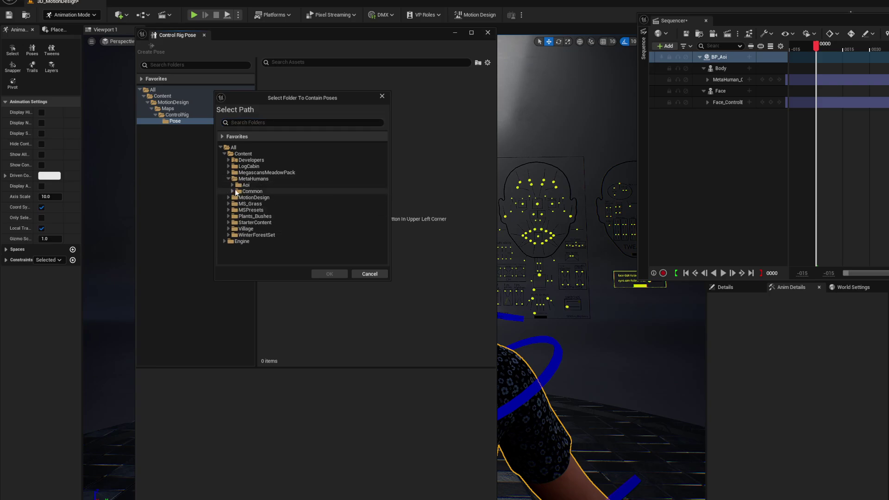
left_click(233, 192)
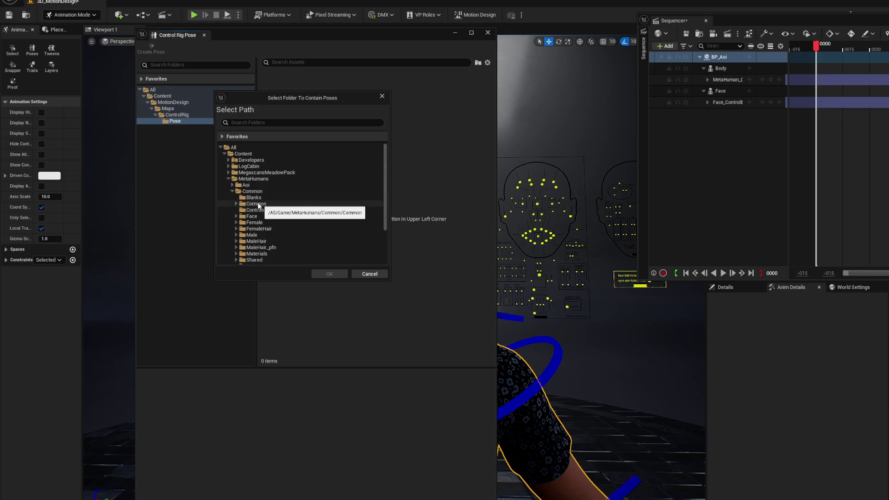
left_click(237, 204)
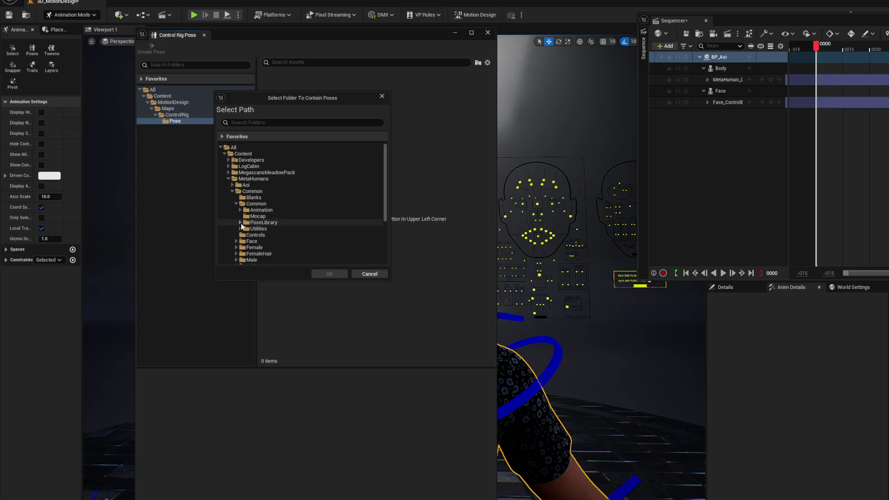
left_click(240, 223)
left_click(244, 229)
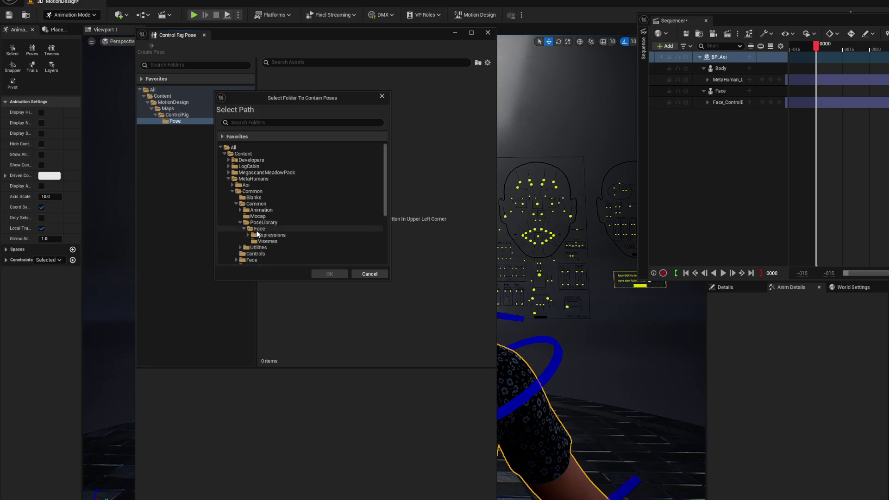
left_click(278, 235)
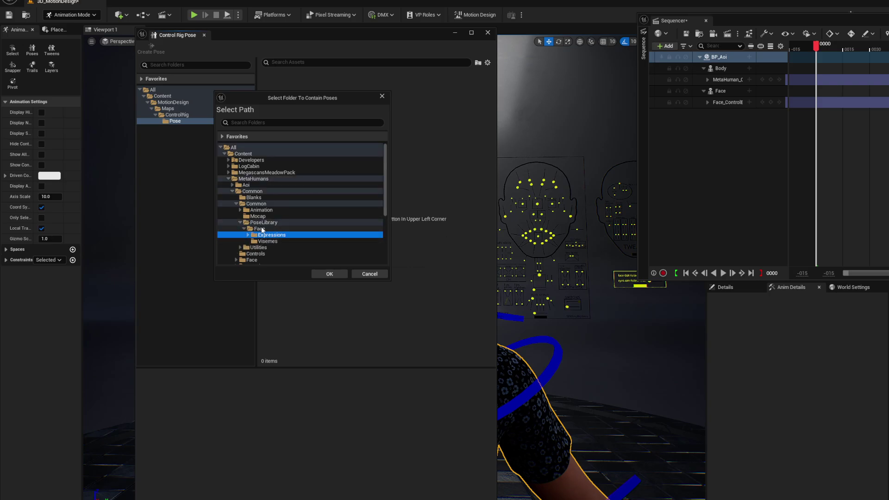
key("Up")
left_click(330, 274)
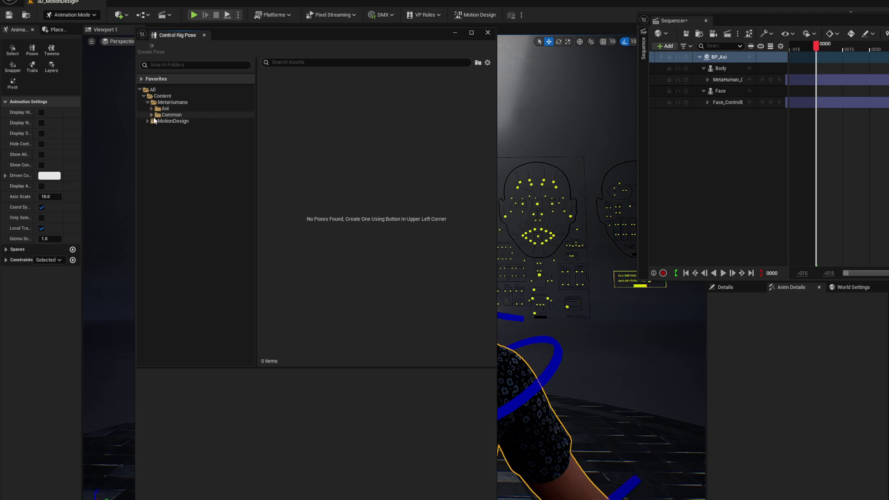
Browse the Expressions and Visemes poses inside the MetaHumans Common PoseLibrary Face folder
left_click(152, 115)
left_click(156, 128)
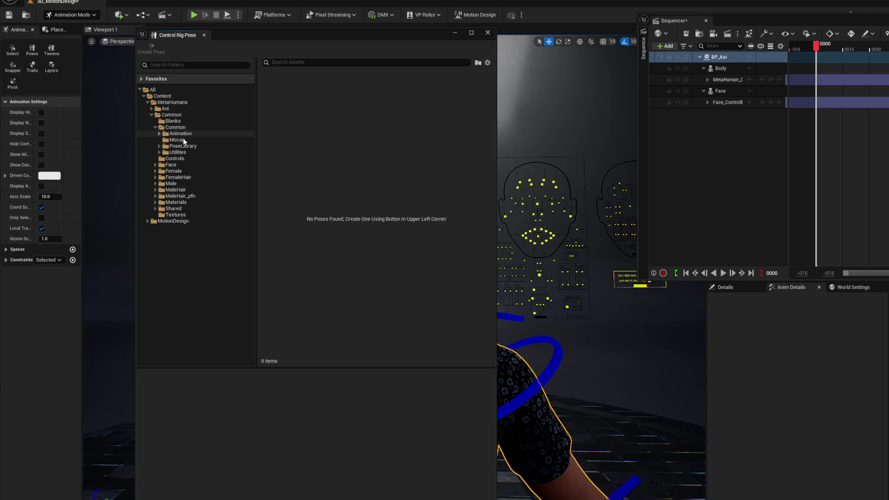
left_click(191, 146)
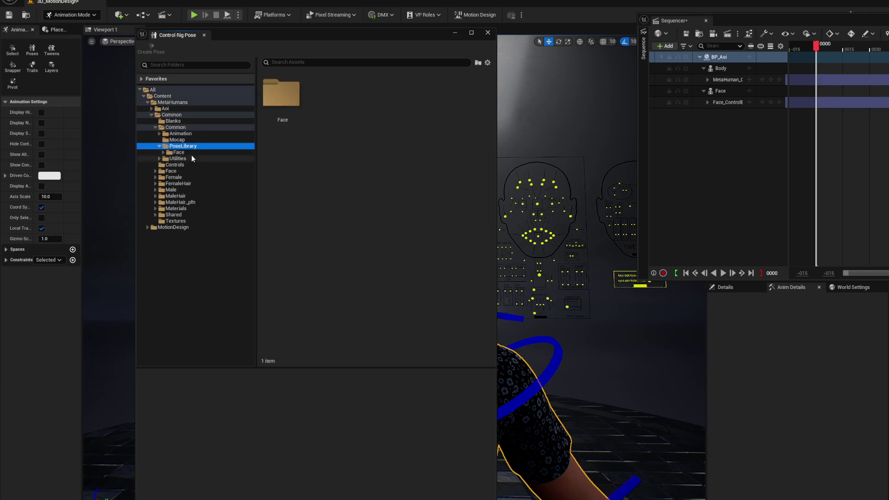
left_click(178, 152)
left_click(163, 152)
left_click(185, 159)
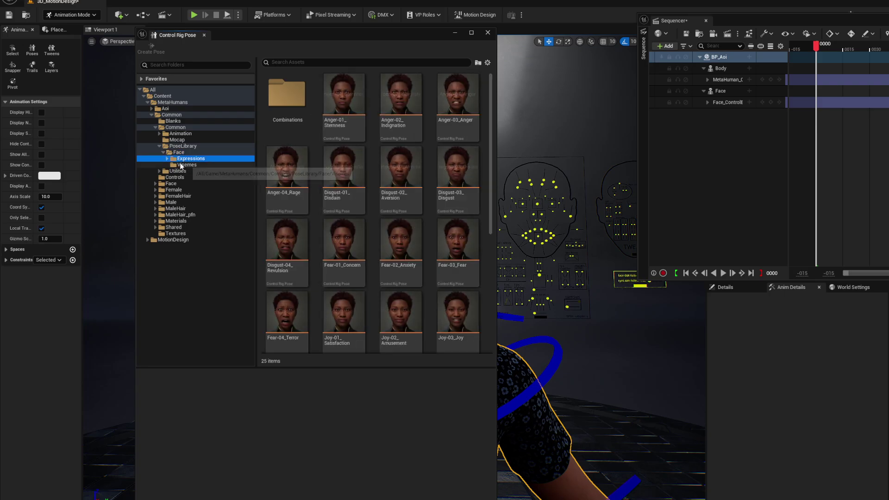
left_click(187, 166)
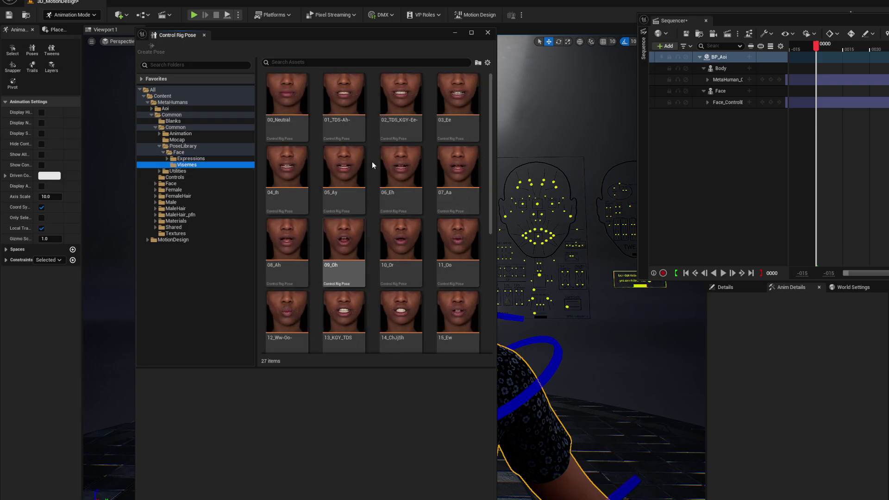
Paste the Anger-03_Anger expression onto all its matching face controls at frame 0 with keying enabled, then deselect the character
left_click_drag(374, 43, 226, 33)
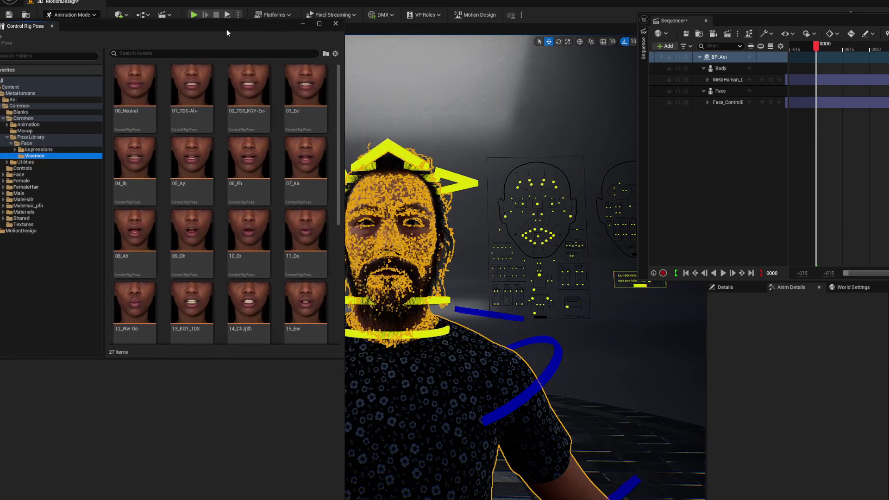
left_click_drag(784, 21, 605, 26)
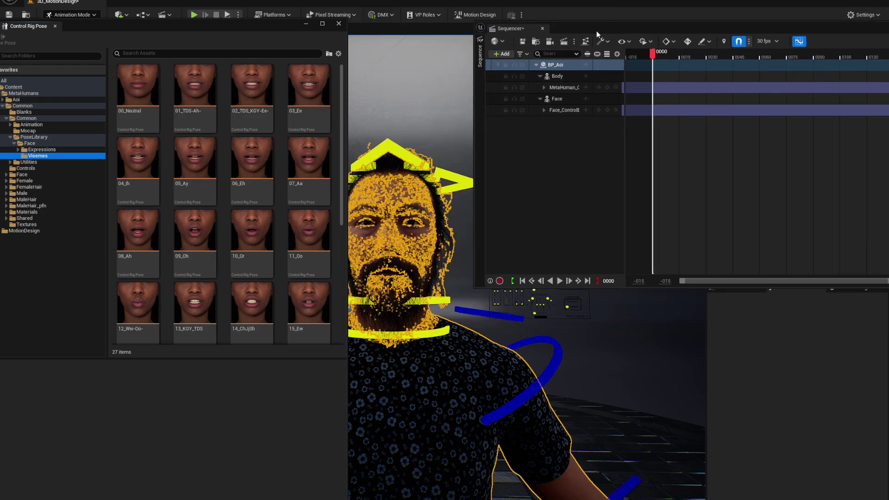
left_click(41, 150)
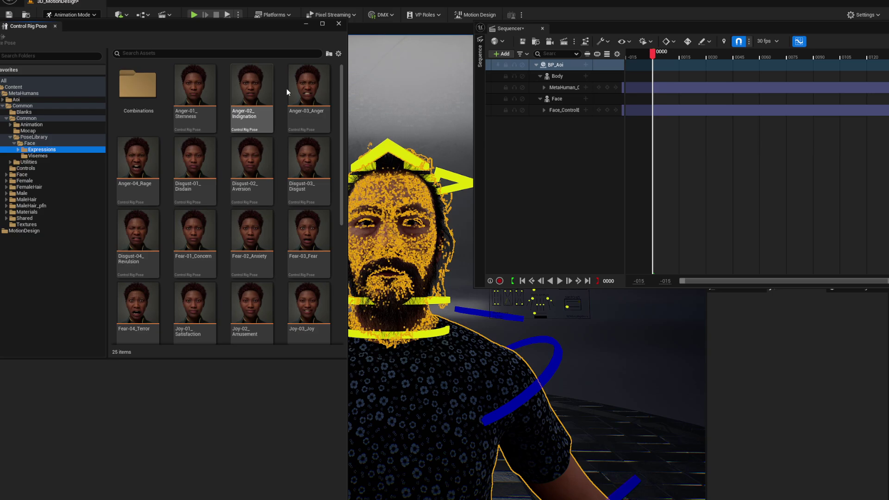
left_click(298, 95)
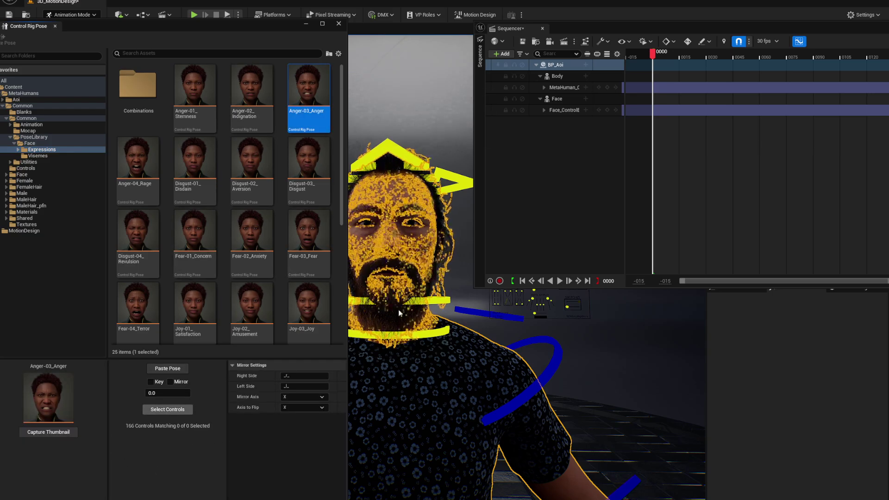
left_click_drag(634, 28, 603, 33)
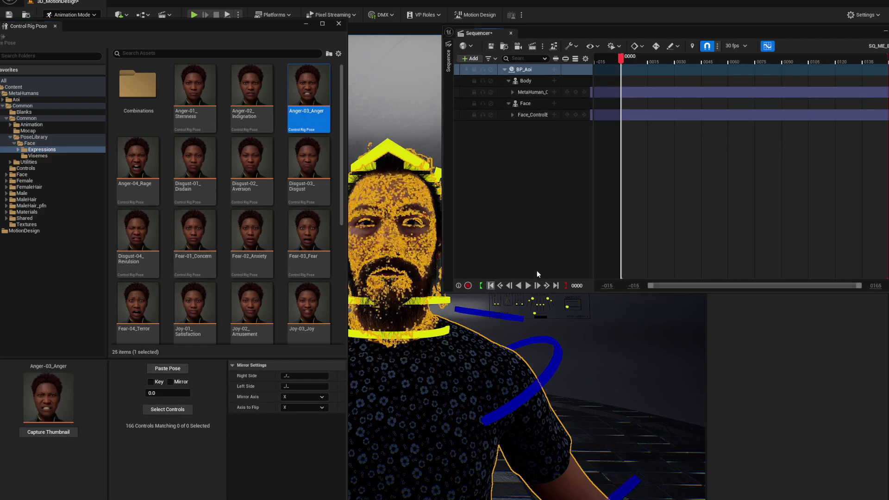
left_click(158, 409)
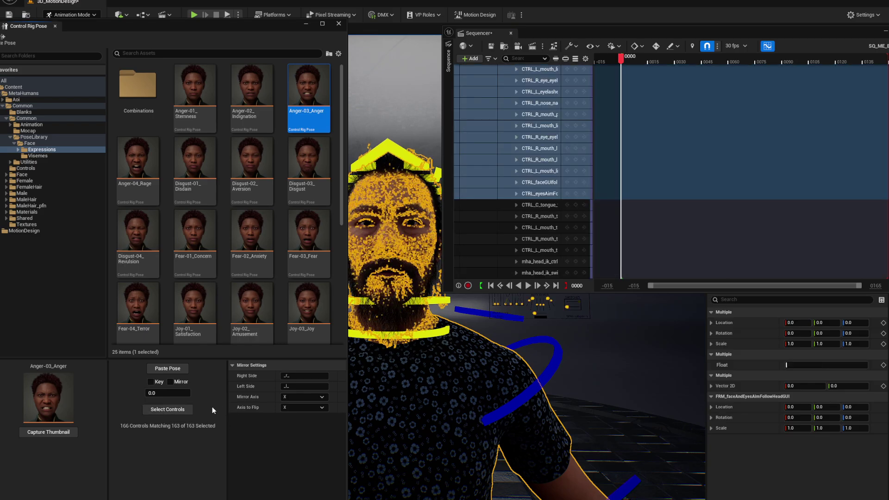
left_click(150, 382)
left_click(166, 368)
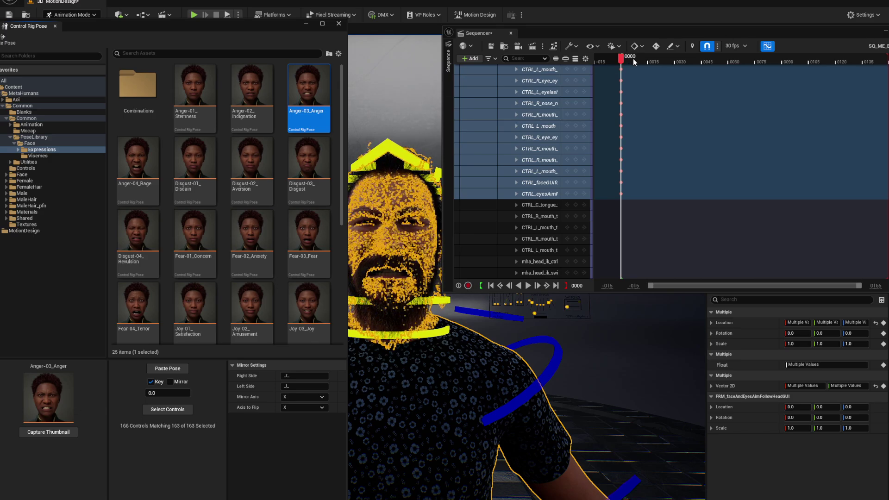
left_click(397, 112)
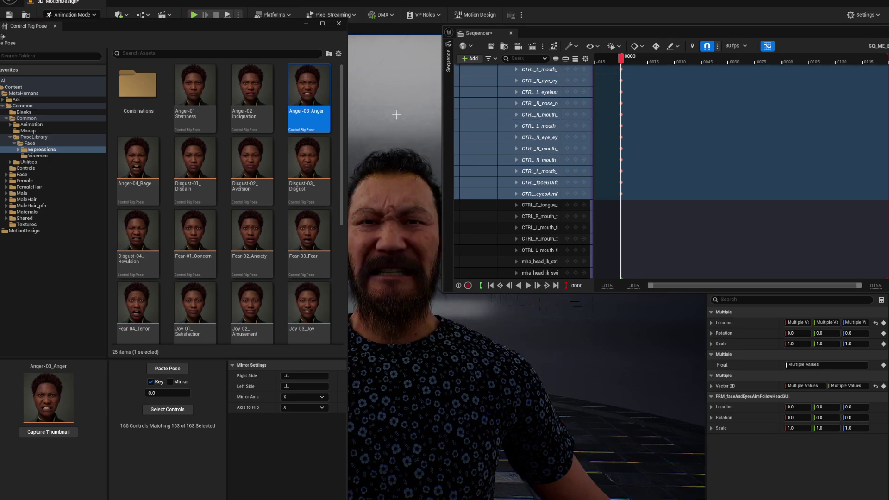
Paste keyed expressions onto the face controls: Fear-03_Fear at frame 14 and Joy-03_Joy at frame 27
left_click_drag(645, 61, 647, 60)
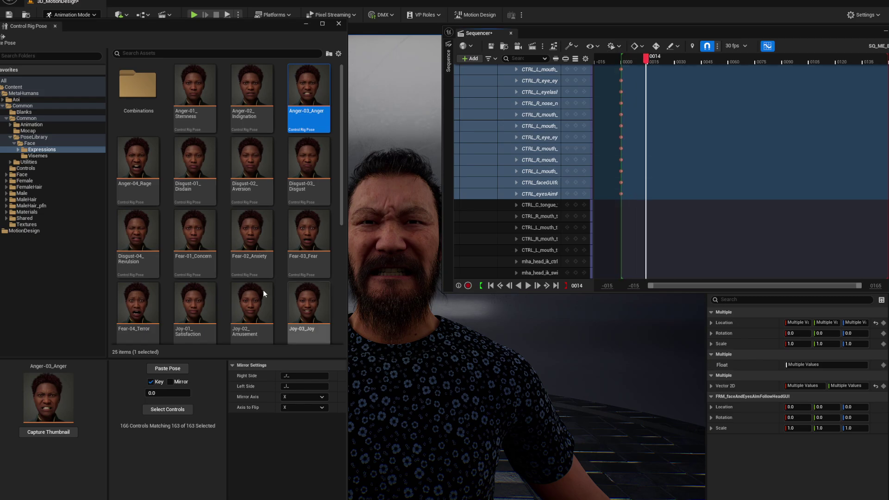
left_click(322, 236)
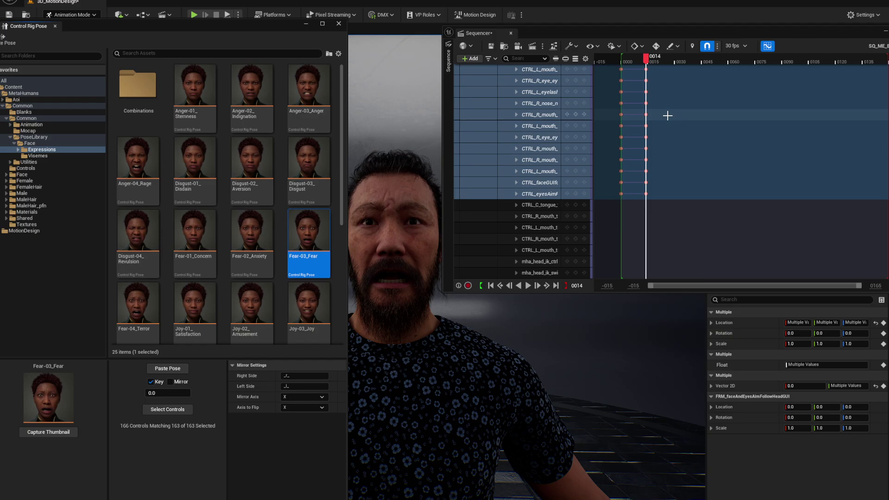
mouse_move(664, 63)
left_mouse_down()
mouse_move(677, 60)
mouse_move(669, 60)
left_mouse_up()
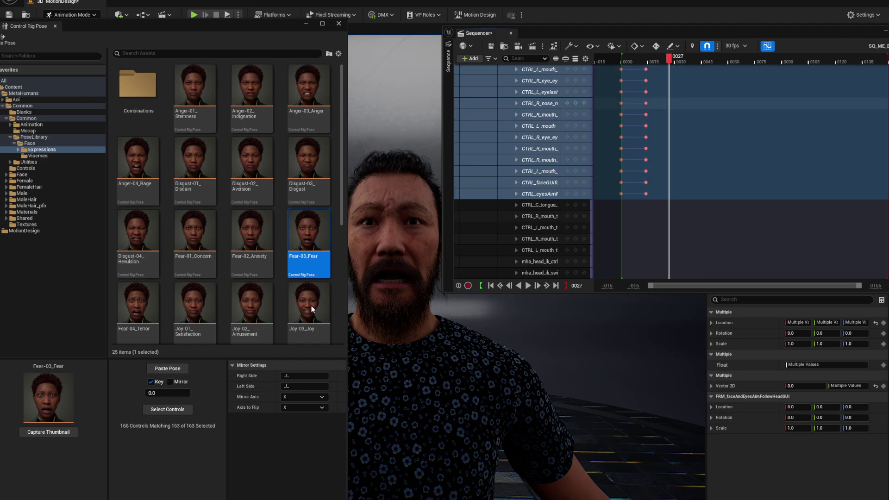
left_click(311, 307)
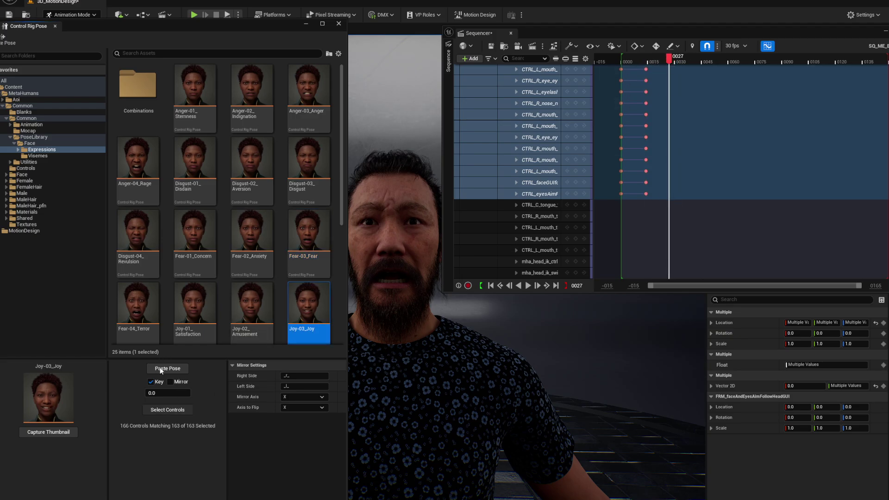
left_click(182, 370)
Play the sequence from near its start to preview the facial expression animation
left_click_drag(667, 60, 627, 69)
key("space")
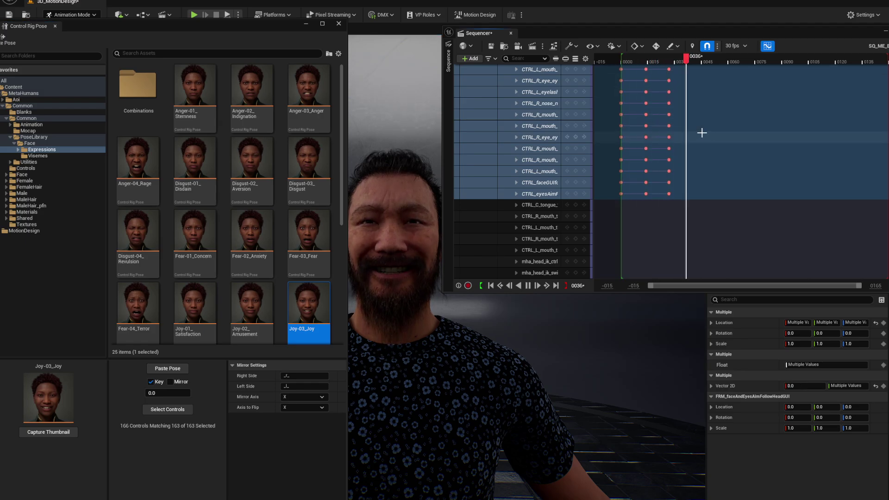
Stop playback and collapse the Face control rig track into a single row of combined keys
key("space")
scroll(722, 148, "up", 5)
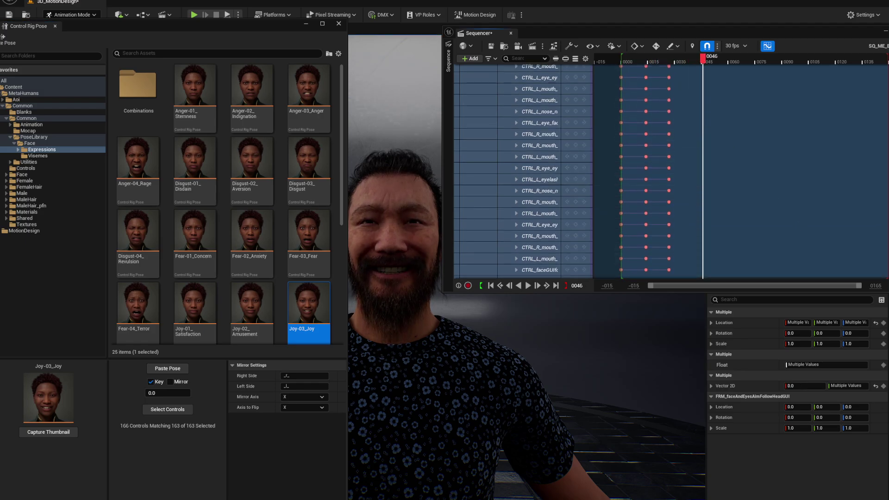
scroll(533, 162, "up", 5)
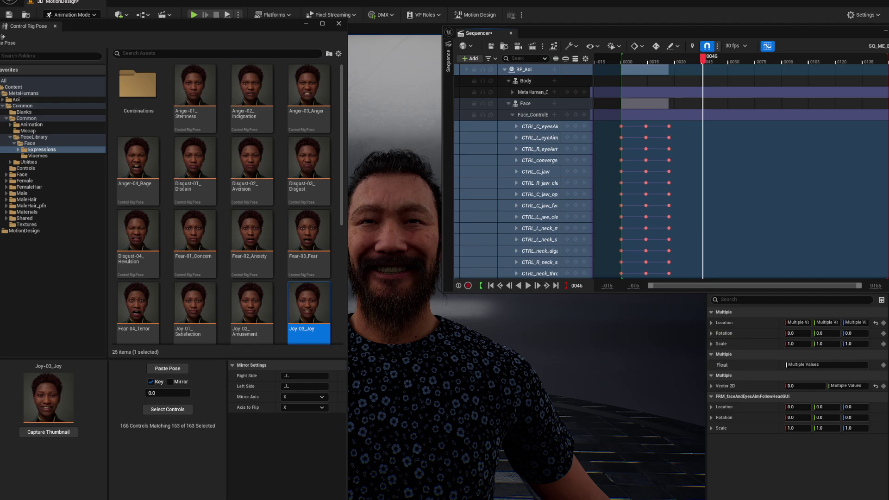
left_click(512, 115)
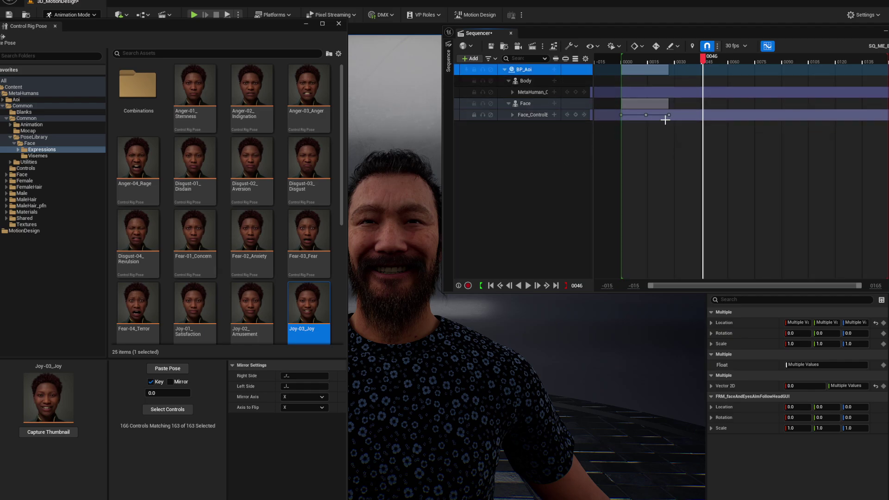
Retime the combined keys on the Face control rig track, moving the middle key to frame 3 and the last key to frame 7
scroll(648, 134, "up", 5, "ctrl")
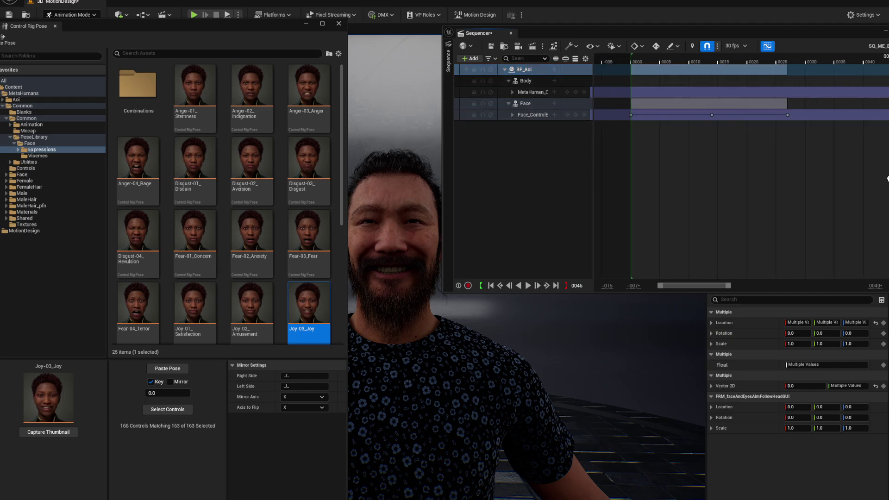
scroll(778, 170, "up", 1, "ctrl")
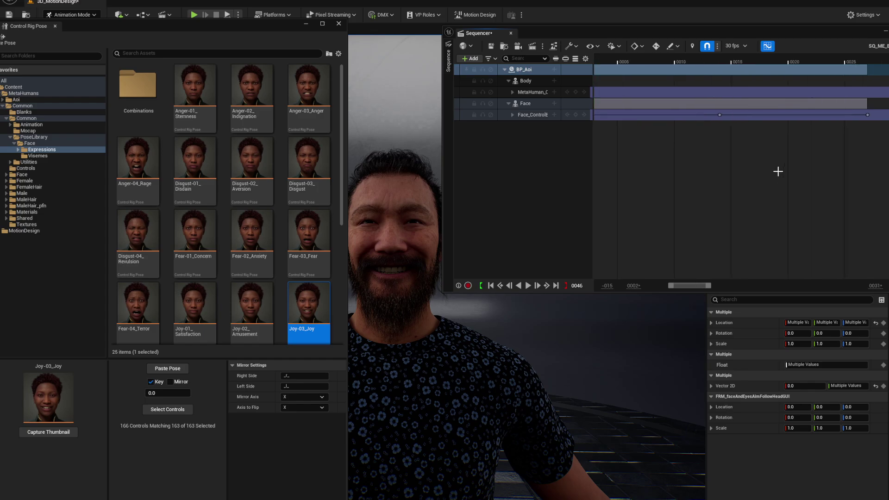
left_click_drag(747, 116, 676, 119)
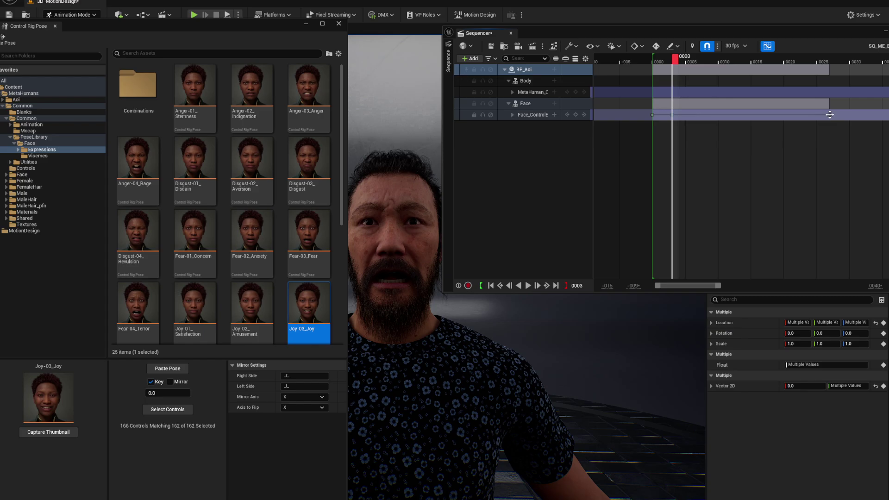
left_click_drag(828, 114, 698, 115)
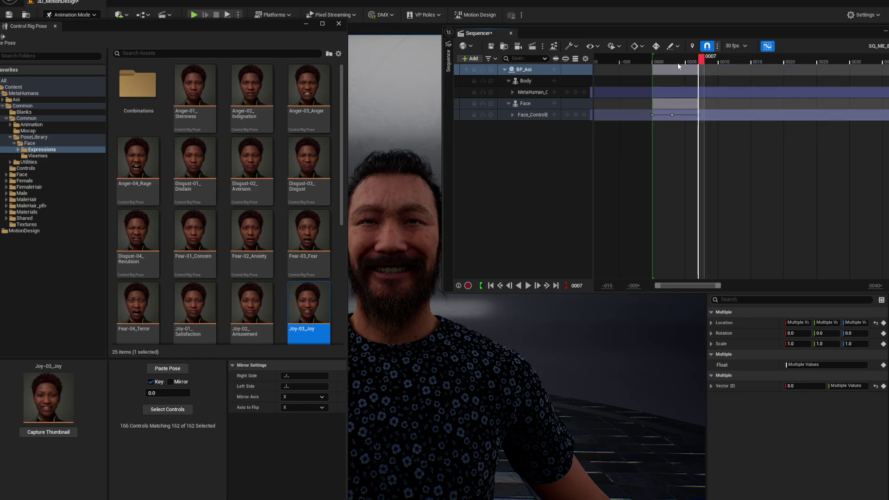
Play the retimed expressions from near the start, stop playback and return the playhead to frame 0
left_click_drag(677, 63, 660, 59)
key("space")
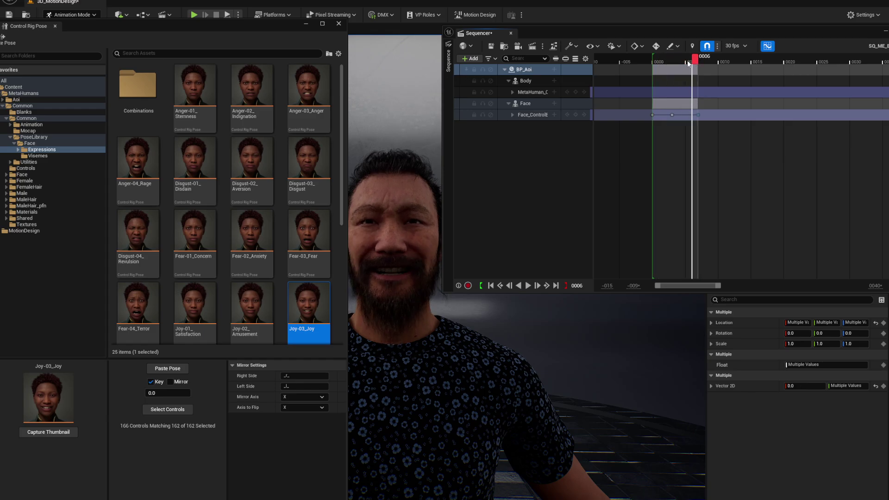
key("space")
left_click(657, 62)
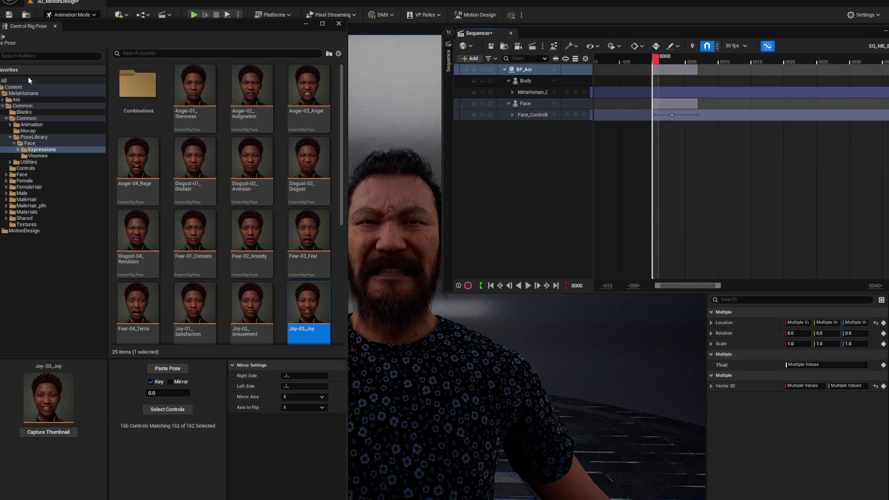
Close the Control Rig Pose window, reopen it from the animation tools and move it clear of the Sequencer
left_click_drag(117, 26, 255, 31)
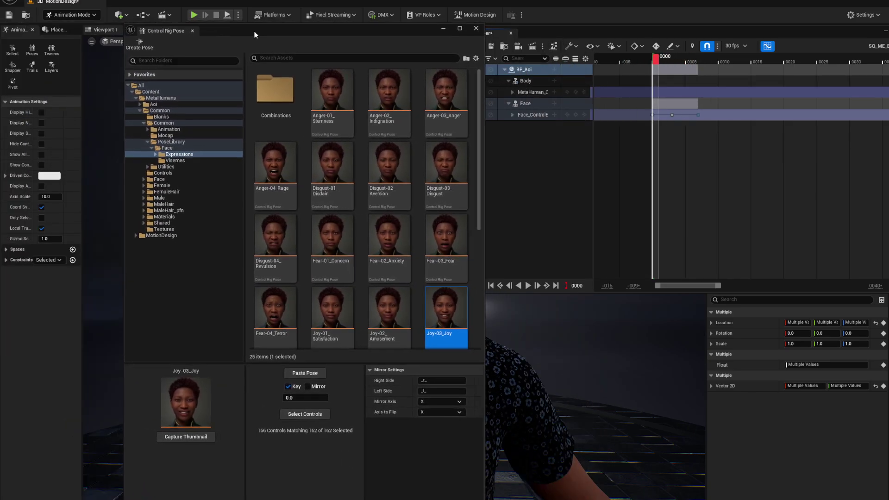
left_click(477, 30)
left_click(31, 53)
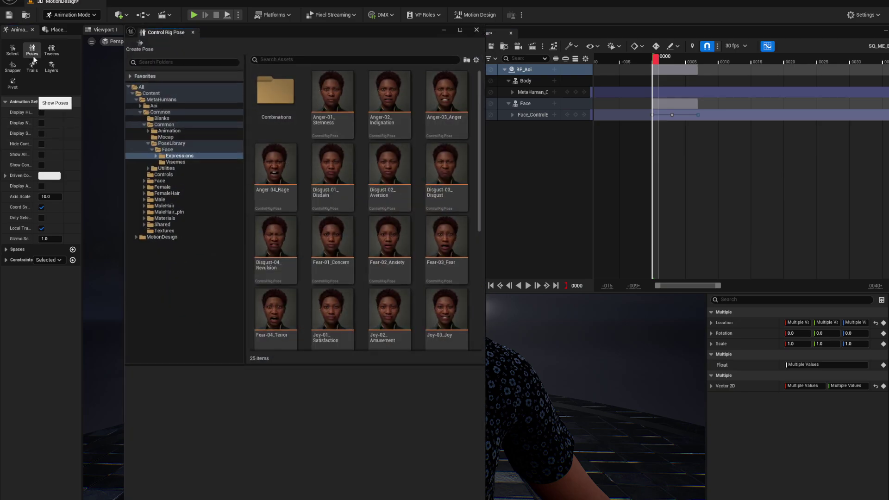
left_click_drag(224, 33, 138, 27)
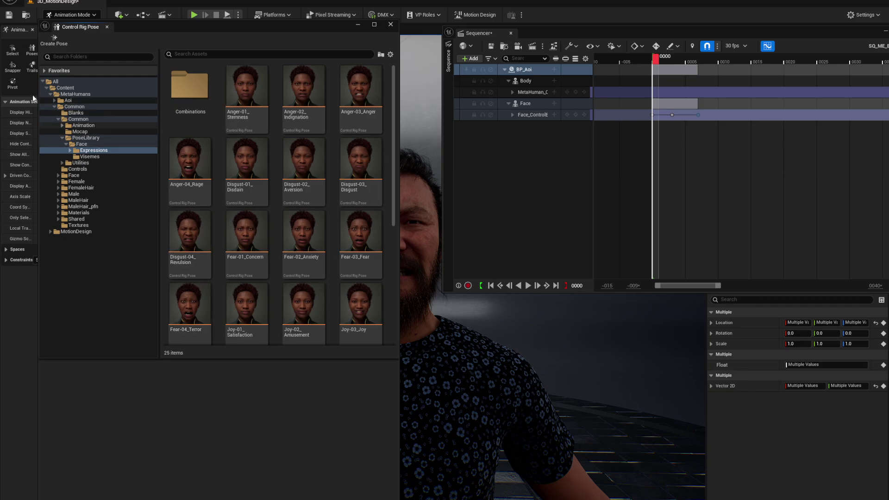
Paste the keyed Anger+Joy--Cruelty pose from the Expressions Combinations folder onto the face controls at frame 5
left_click(81, 144)
left_click(97, 151)
left_click(70, 151)
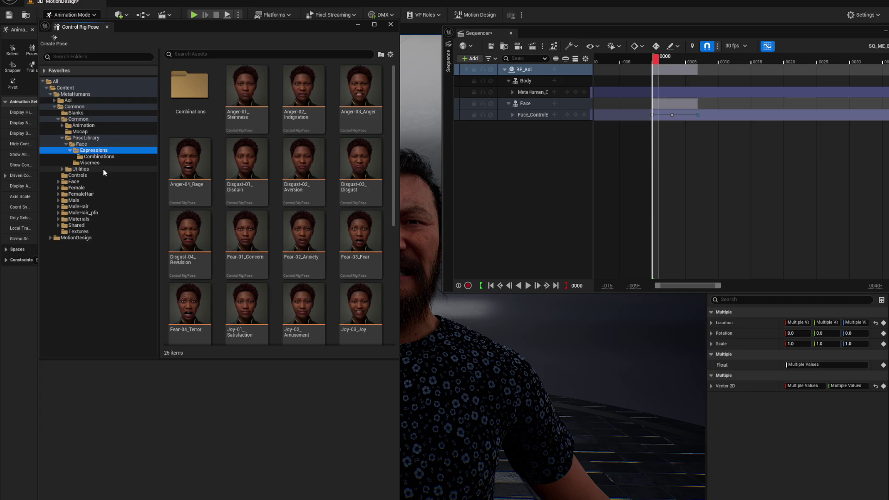
left_click(99, 157)
left_click(313, 101)
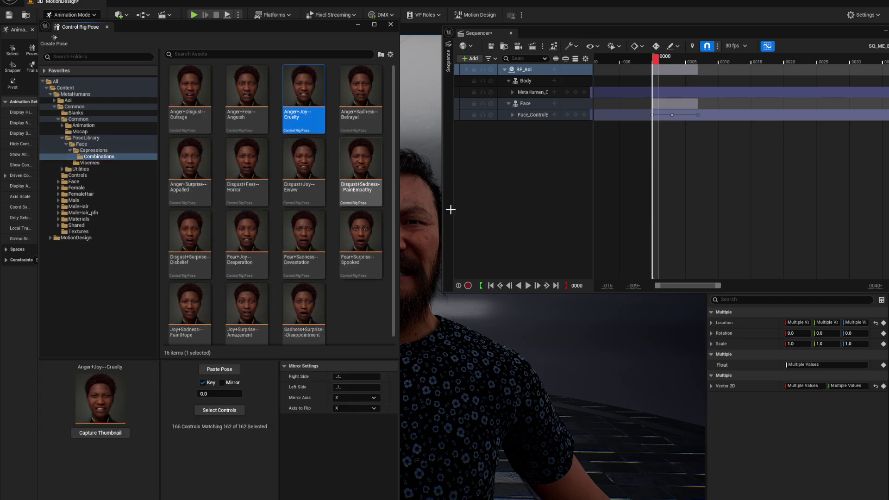
left_click_drag(661, 60, 688, 63)
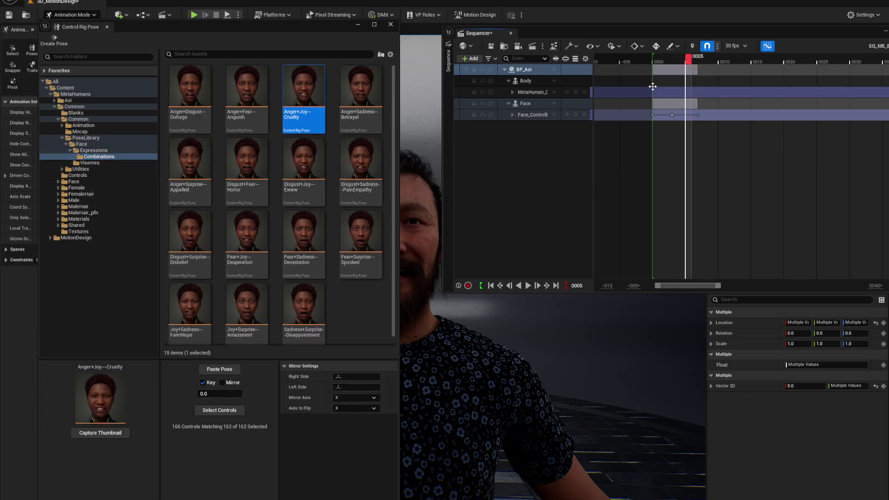
left_click(216, 370)
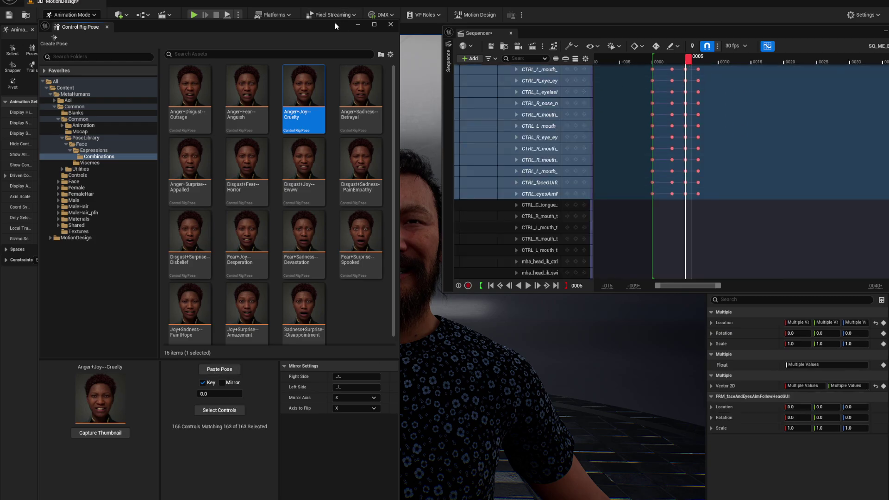
Paste the keyed 13_KGY_TDS pose from the Visemes folder onto the face controls at frame 8
left_click_drag(335, 27, 199, 37)
left_click_drag(685, 60, 707, 59)
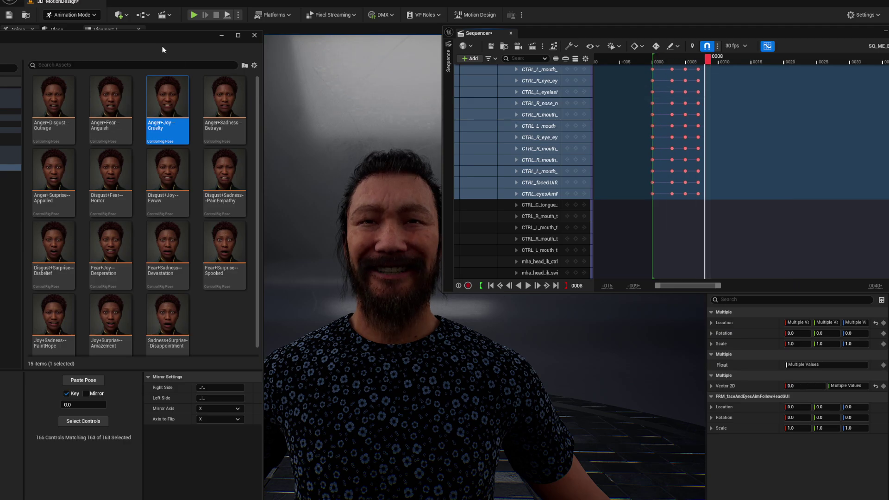
left_click_drag(162, 36, 312, 2)
left_click(104, 138)
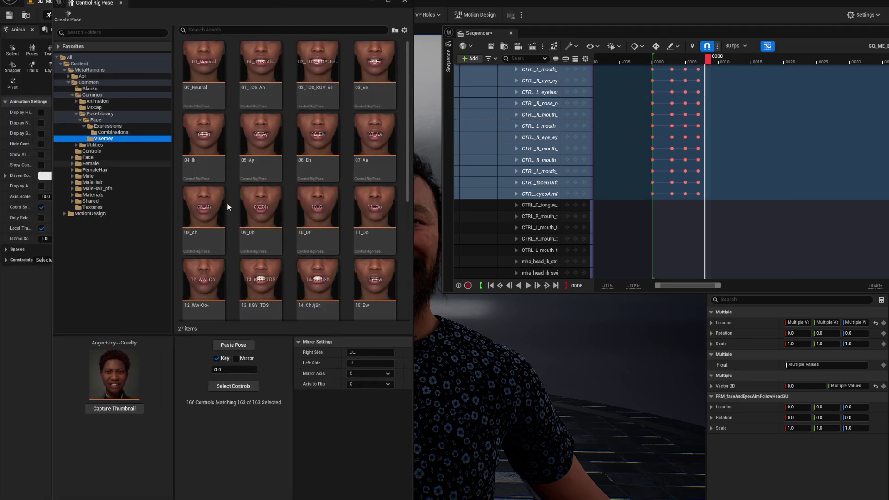
scroll(317, 214, "down", 1)
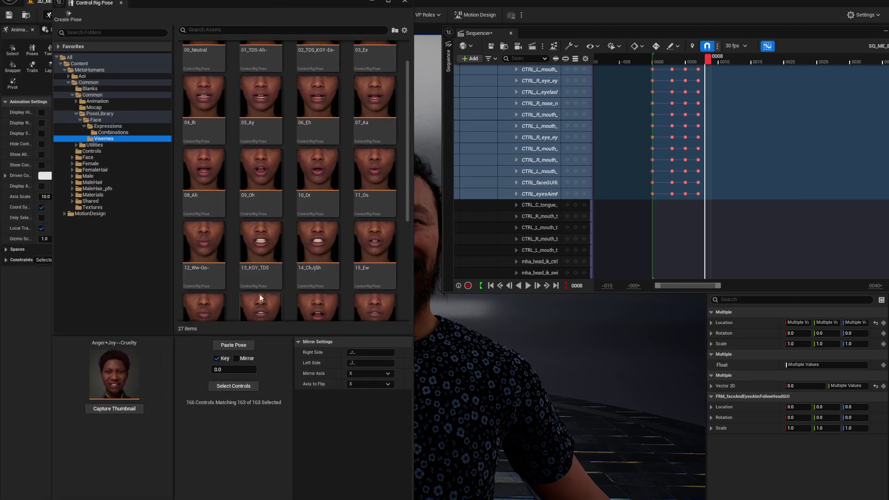
scroll(318, 234, "down", 1)
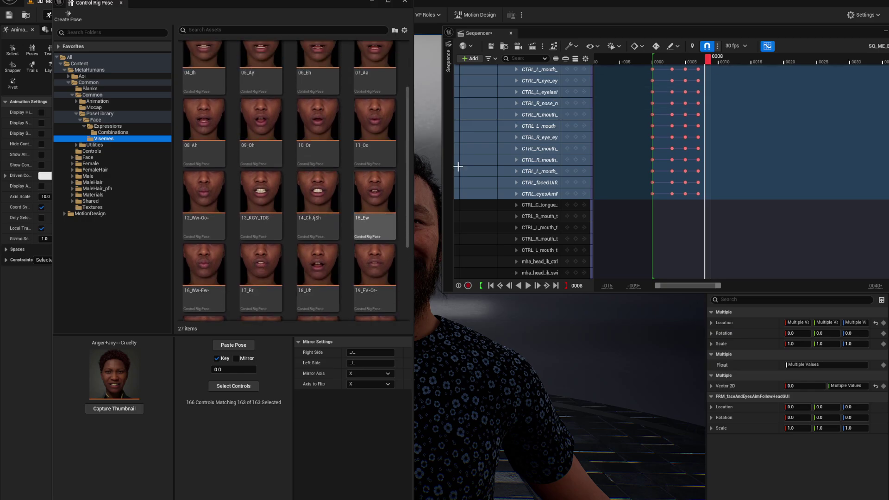
left_click(259, 193)
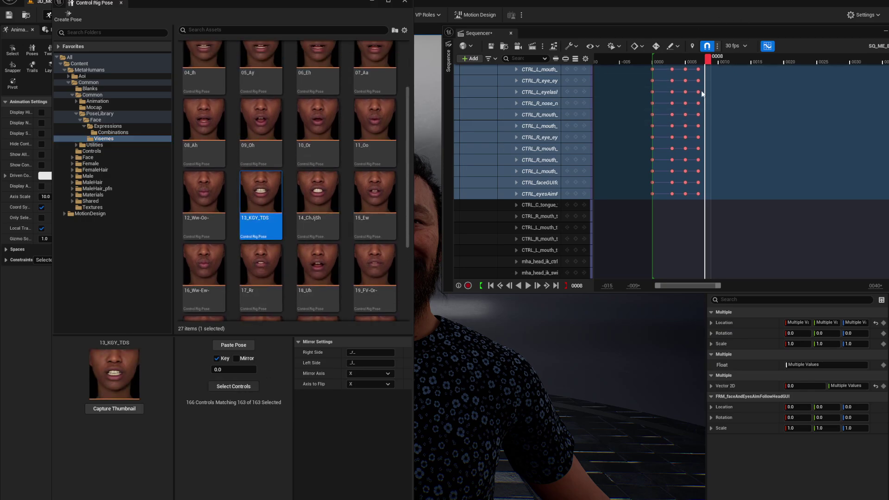
left_click(240, 349)
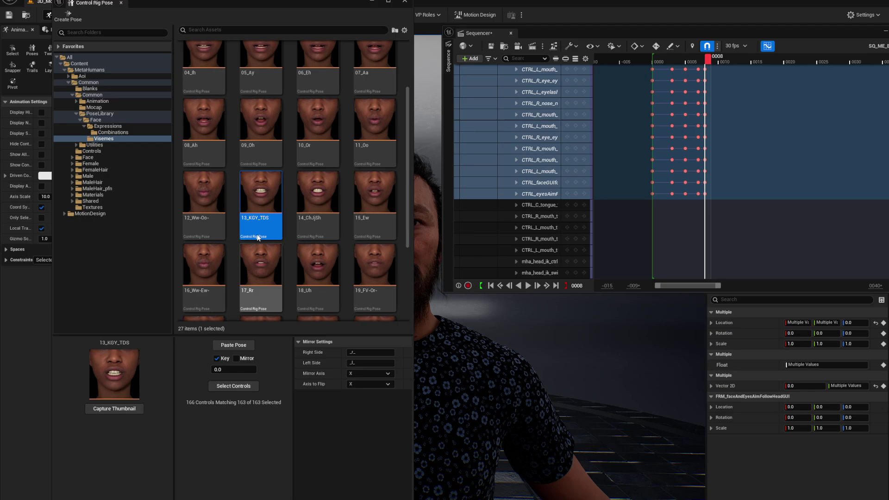
Paste the keyed 02_TDS_KGY-Ee- viseme onto the face controls at frame 10
left_click(716, 60)
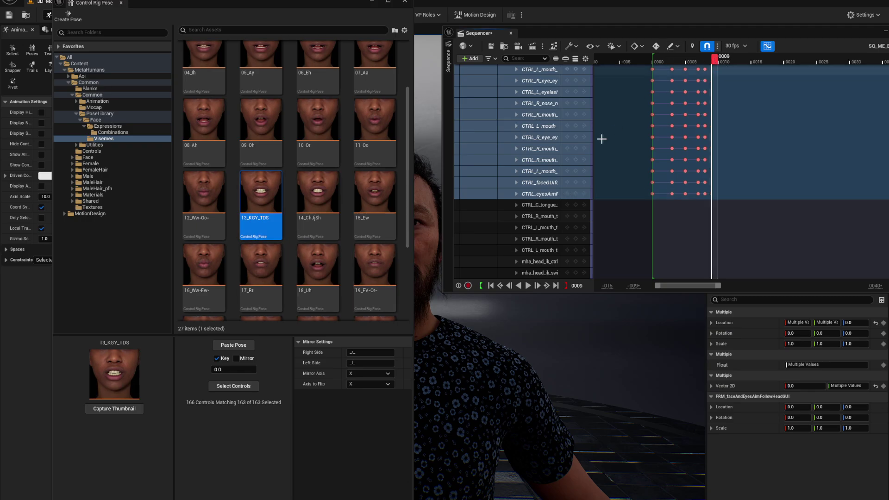
left_click(721, 58)
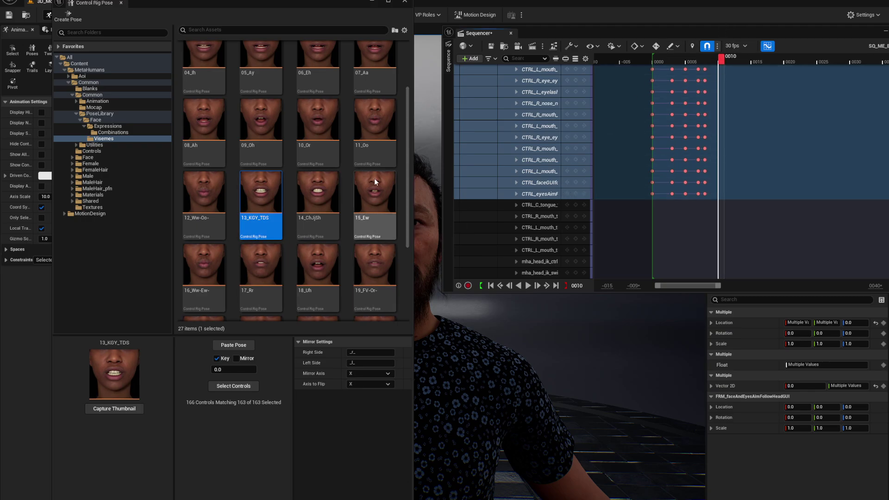
left_click(371, 195)
scroll(299, 136, "up", 2)
scroll(299, 136, "up", 1)
left_click(318, 69)
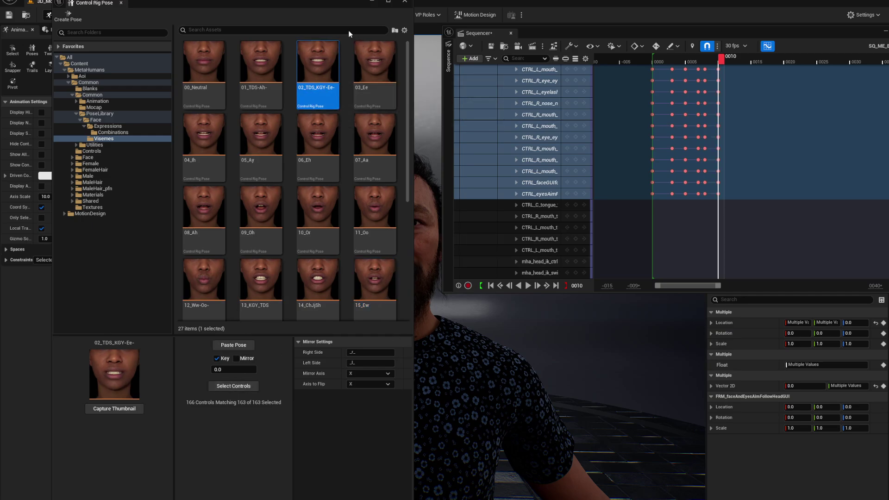
Uncover the character's face and play the sequence from frame 0 to preview the combined expressions and visemes
left_click_drag(335, 9, 192, 21)
left_click_drag(726, 65, 654, 62)
key("space")
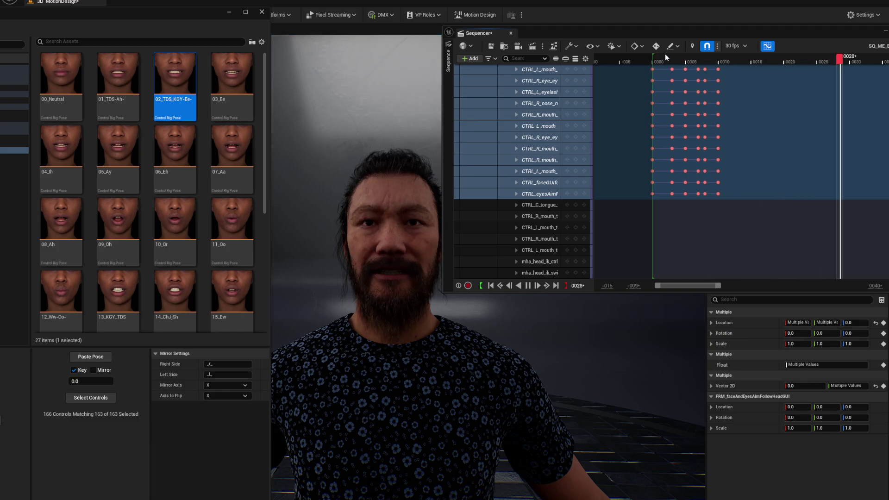